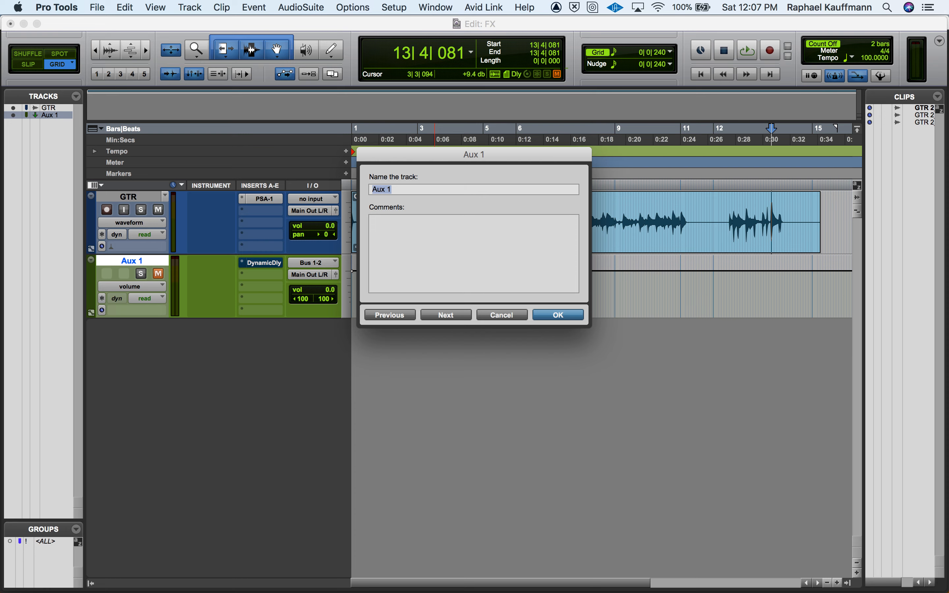
Step: Rename the auxiliary track as Delay and turn off the toggled zoom view
type("Delay")
key("Return")
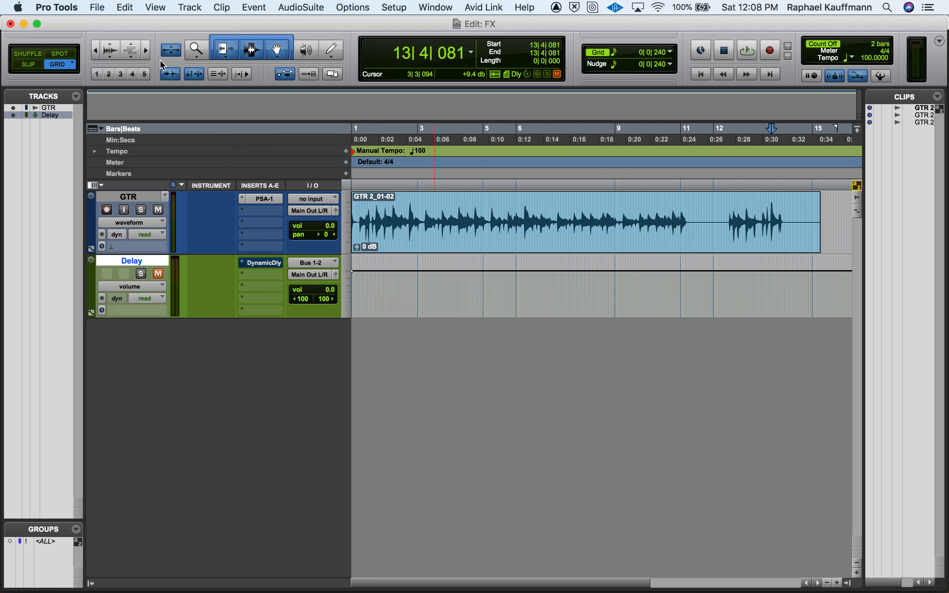
left_click(164, 51)
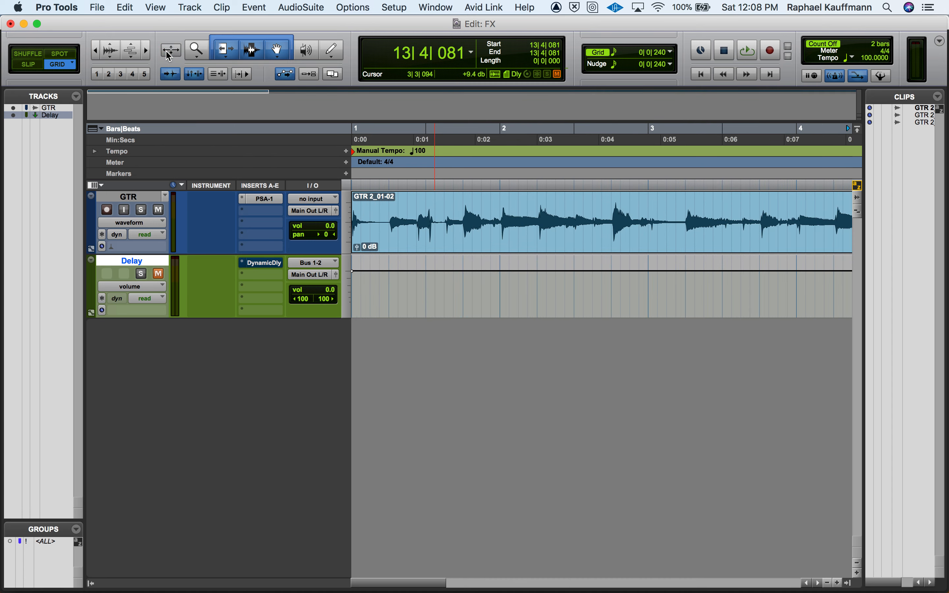
Step: Insert the mono AIR Vintage Filter modulation plug-in in the second insert slot of the GTR track
left_click(137, 197)
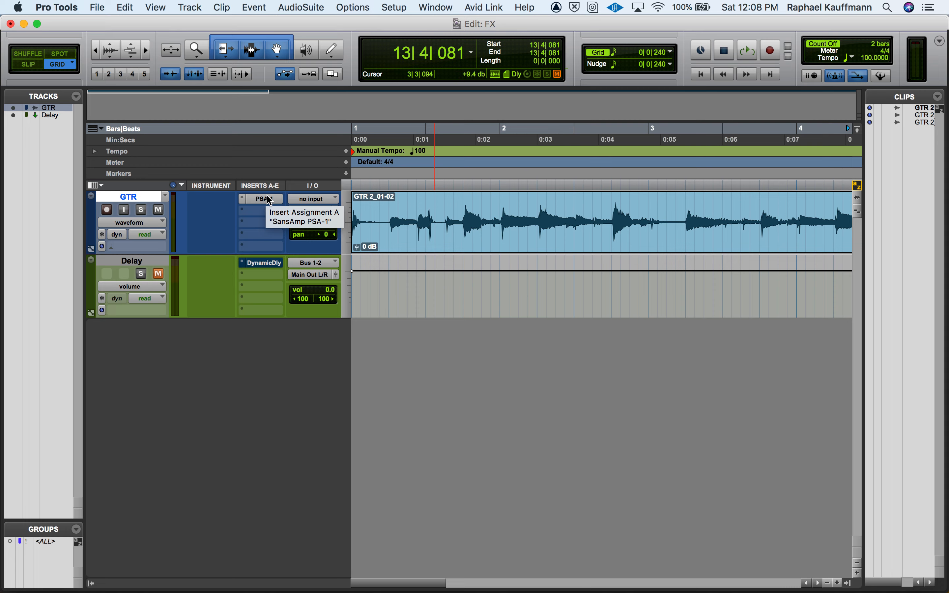
left_click(259, 210)
mouse_move(340, 214)
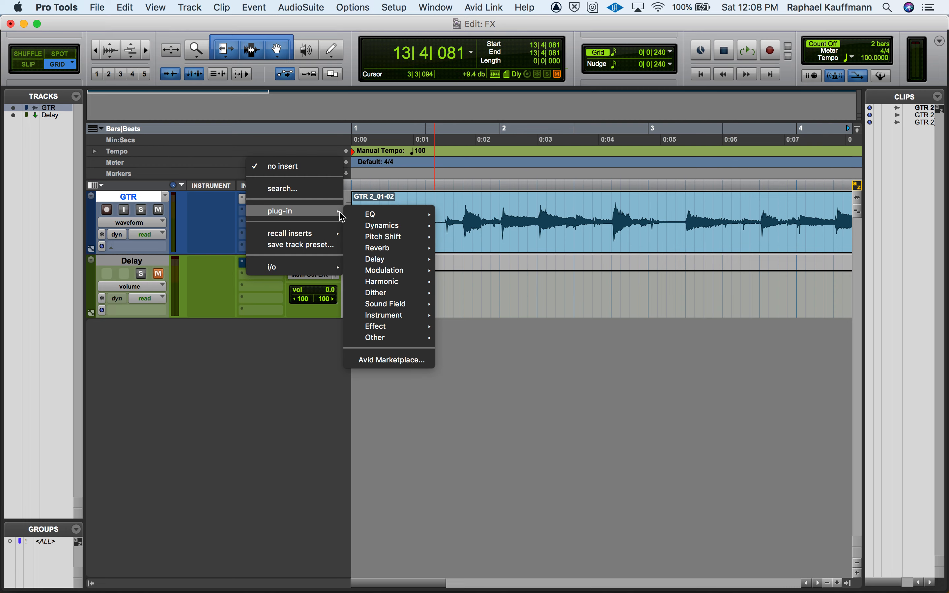
mouse_move(387, 271)
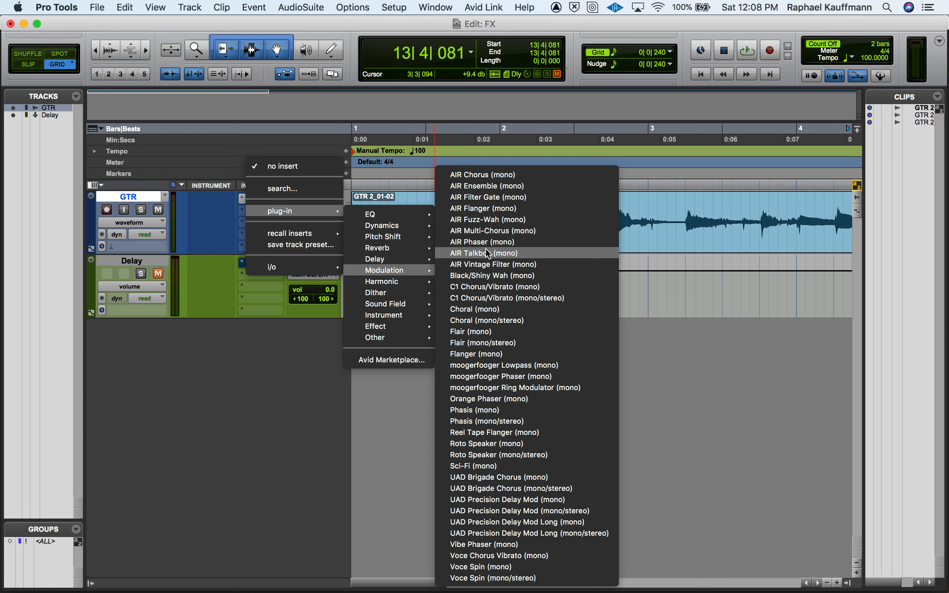
left_click(492, 264)
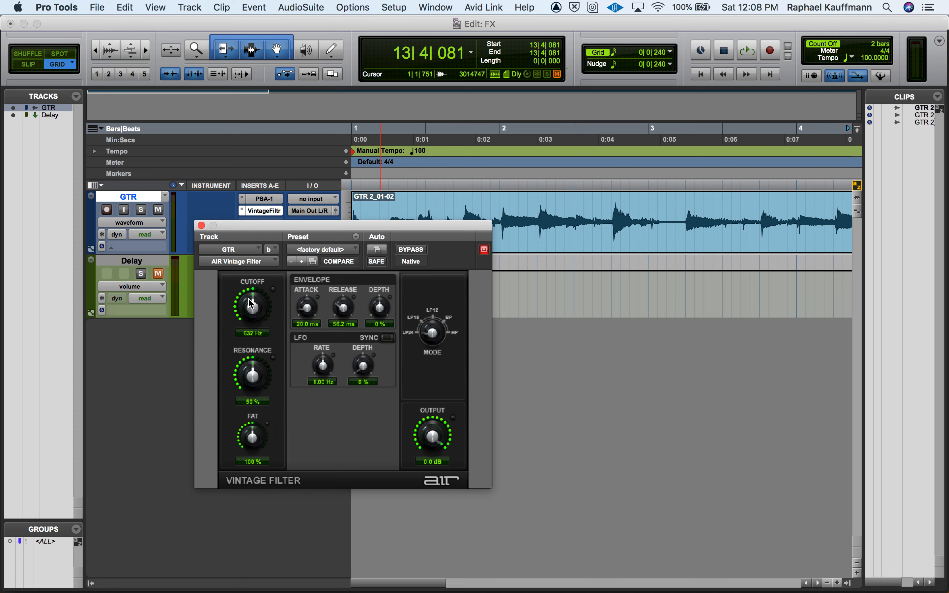
Step: Lower the Vintage Filter's cutoff to 94.6 Hz while auditioning the guitar track from the start
mouse_move(253, 306)
left_mouse_down()
mouse_move(261, 286)
mouse_move(243, 324)
mouse_move(236, 308)
mouse_move(252, 309)
mouse_move(249, 326)
left_mouse_up()
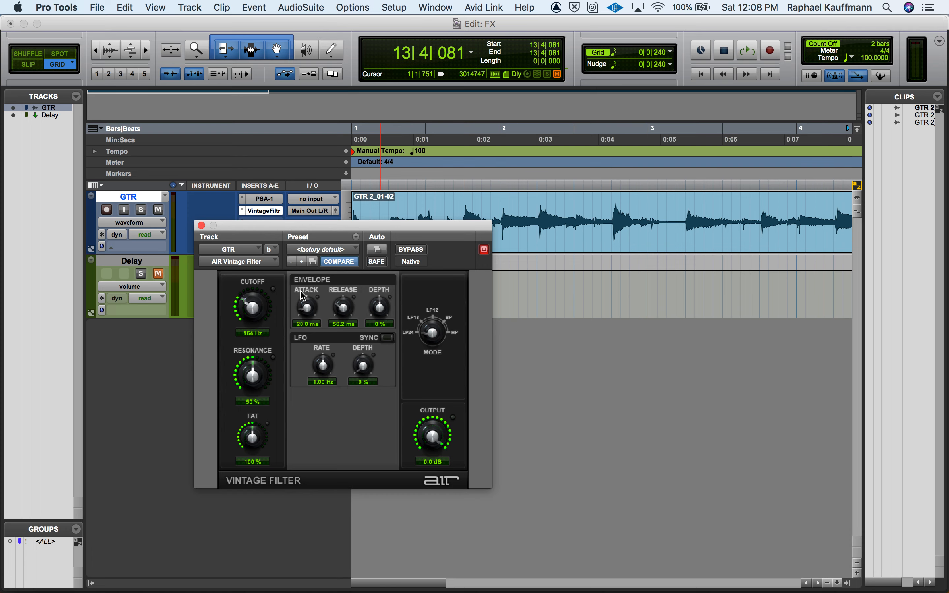
key("space")
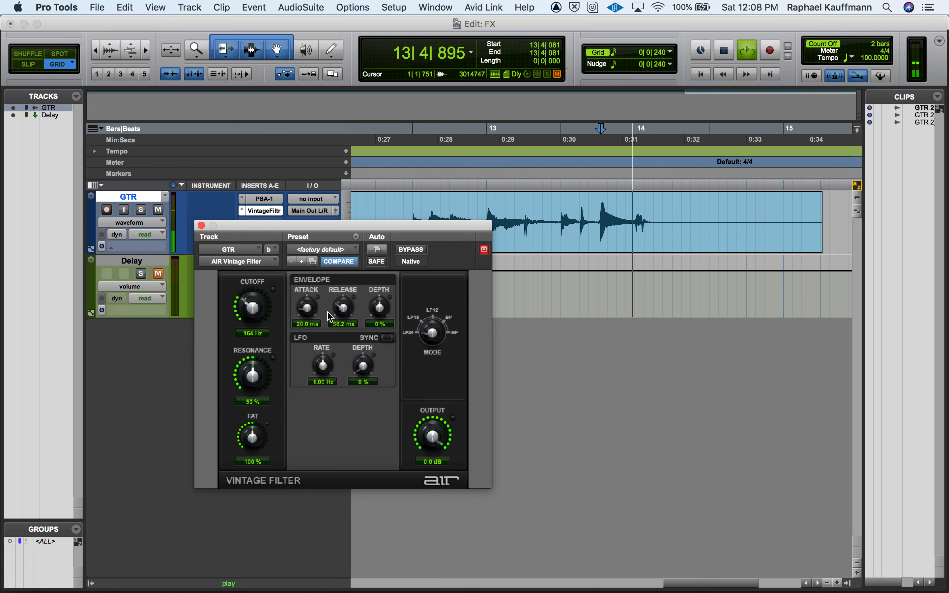
key("space")
key("Return")
key("space")
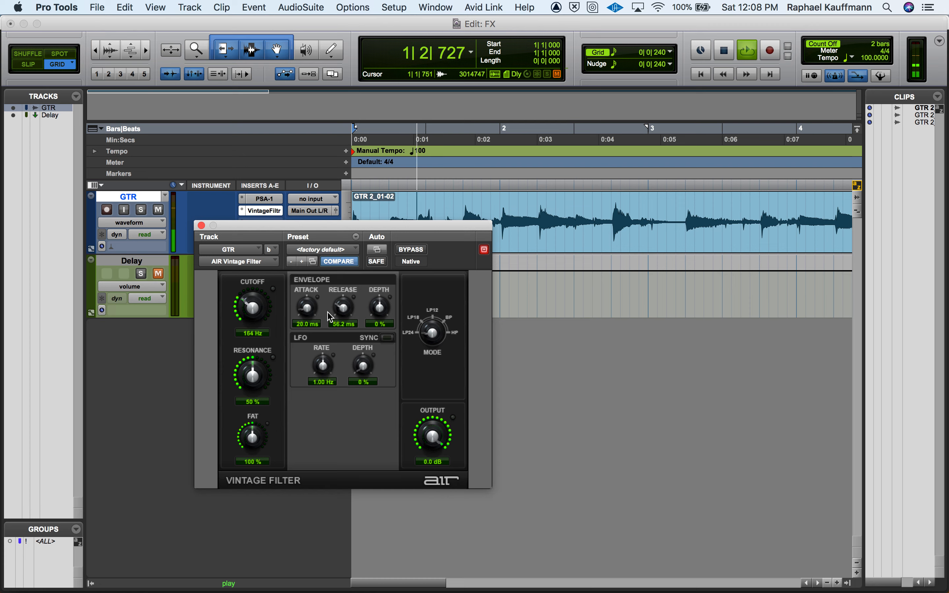
key("space")
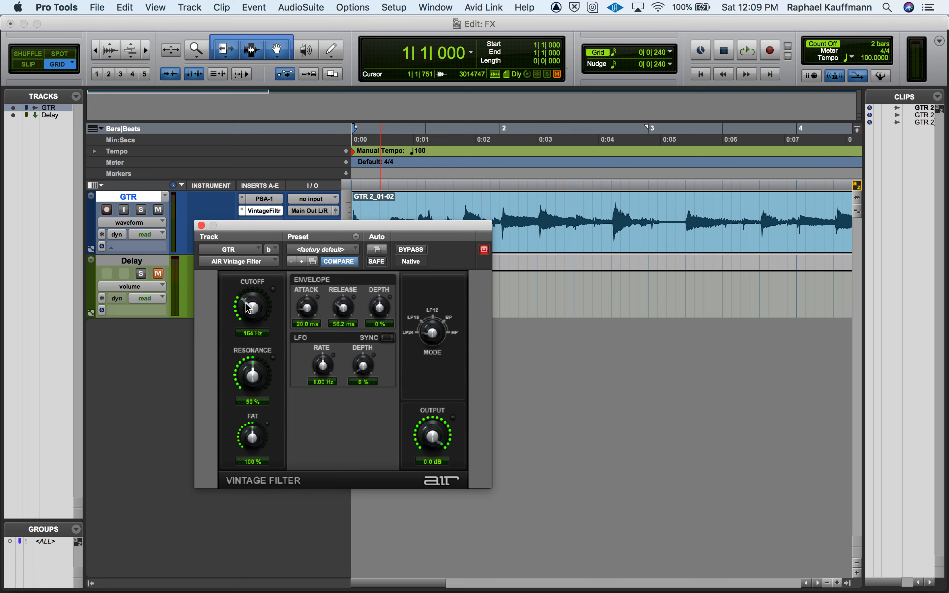
key("space")
mouse_move(255, 311)
left_mouse_down()
mouse_move(249, 236)
mouse_move(267, 326)
left_mouse_up()
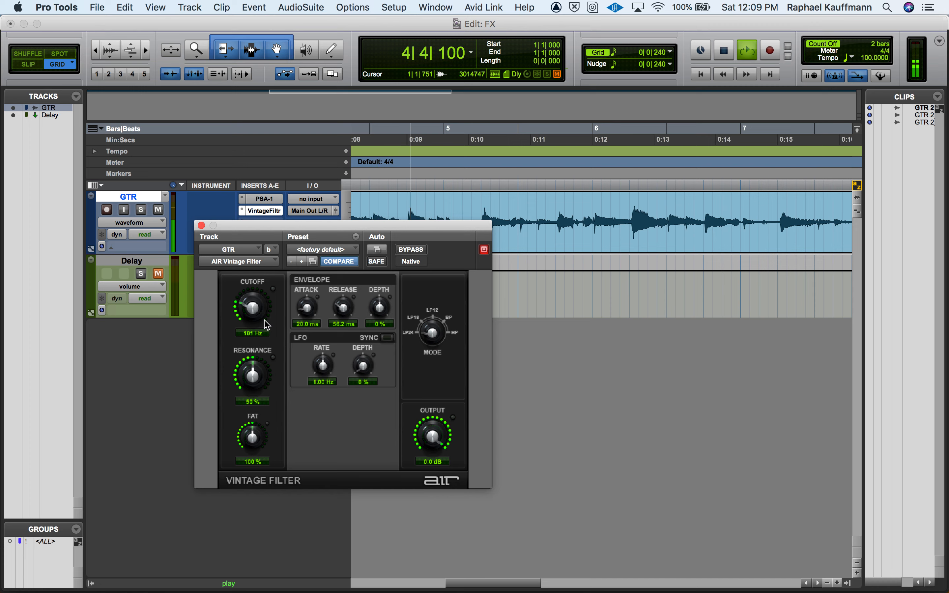
key("space")
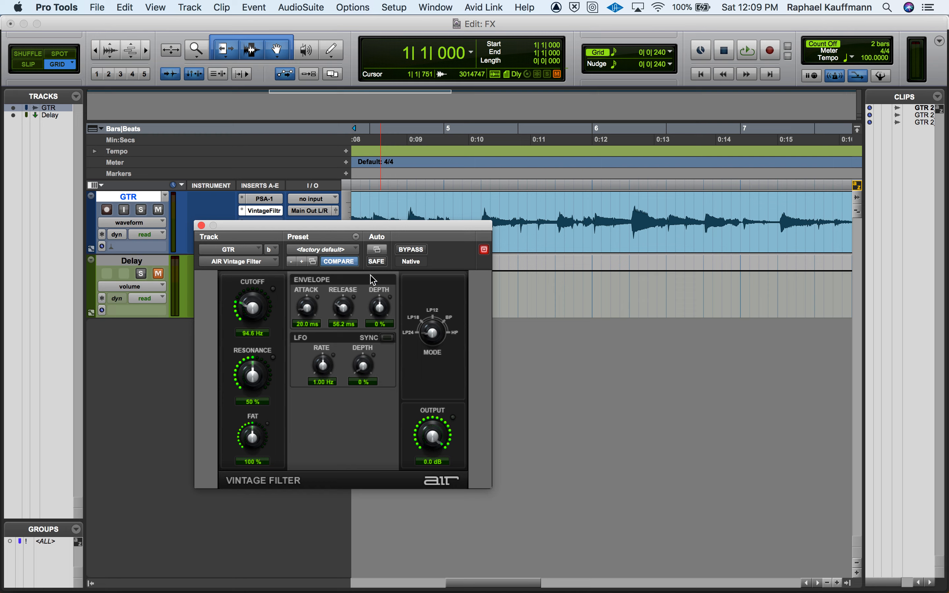
Step: Enable automation of the Cutoff parameter for the AIR Vintage Filter on the GTR track
left_click(262, 199)
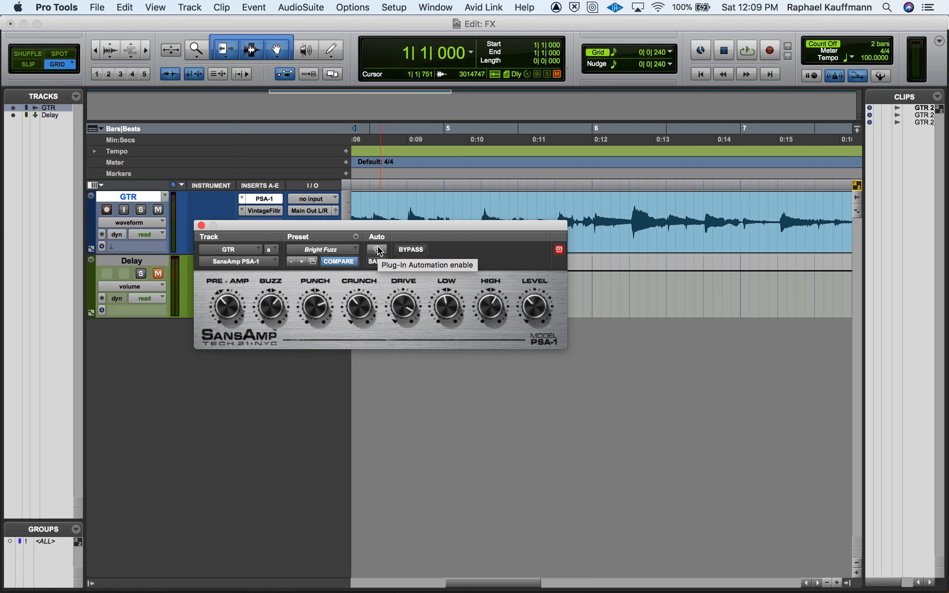
left_click(254, 212)
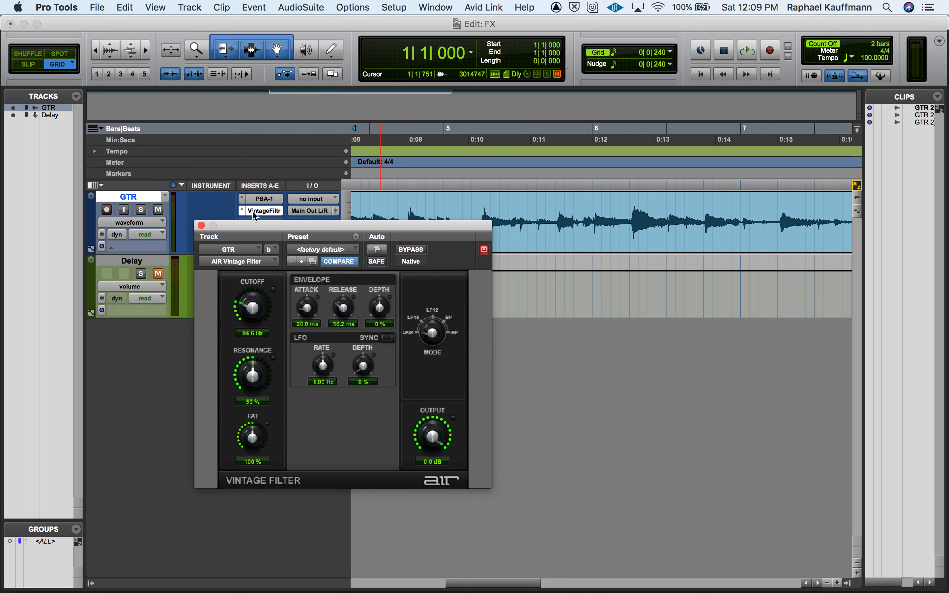
left_click(376, 250)
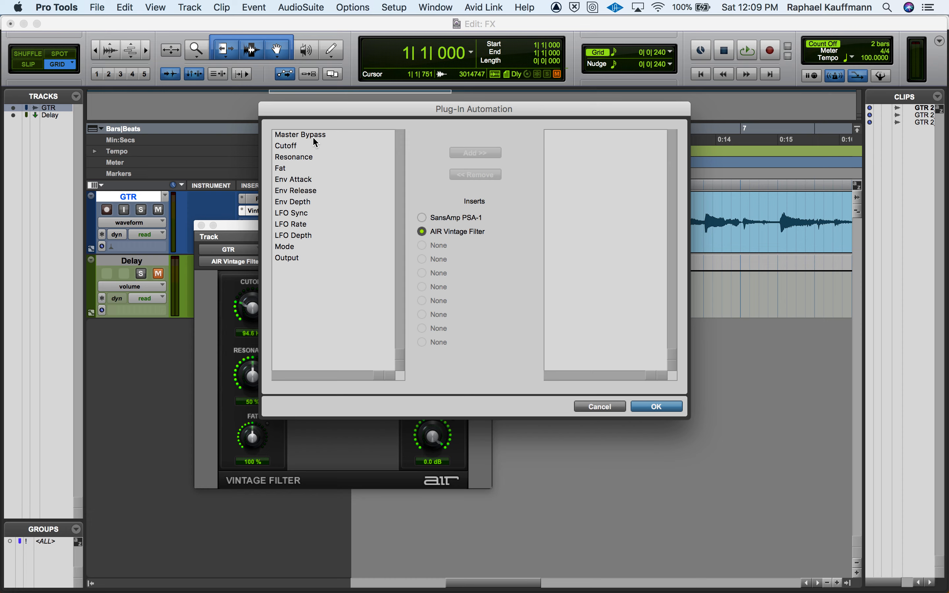
left_click_drag(315, 115, 514, 80)
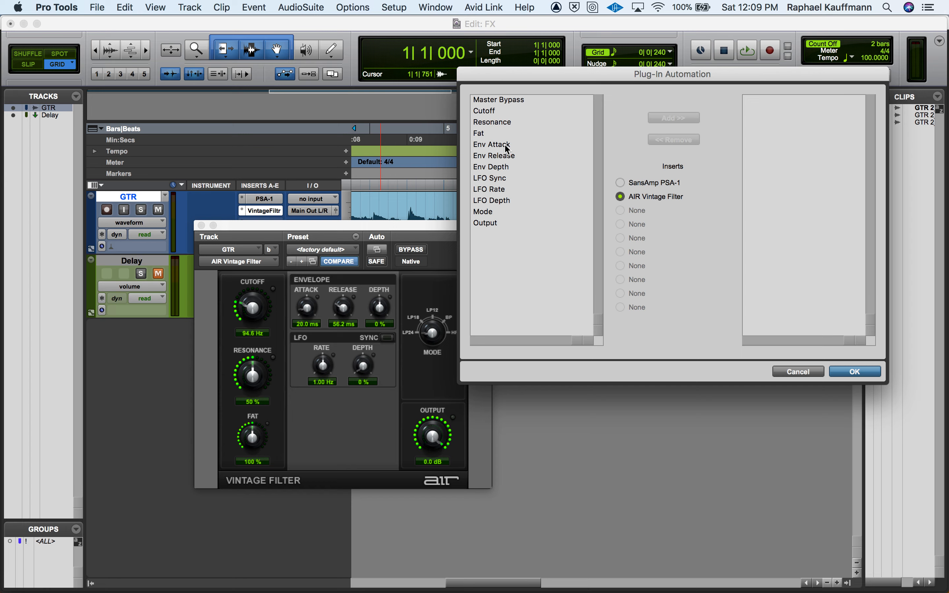
left_click(486, 111)
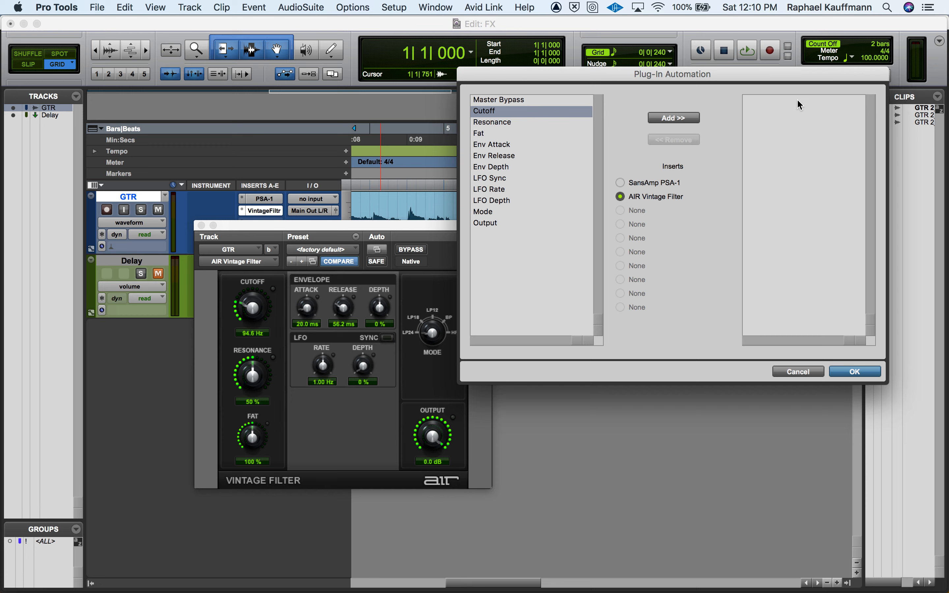
left_click(674, 118)
left_click(854, 372)
Step: Close the filter window and show an automation lane for the AIR Vintage Filter's Cutoff below the GTR waveform
left_click(201, 226)
left_click(91, 249)
left_click(144, 262)
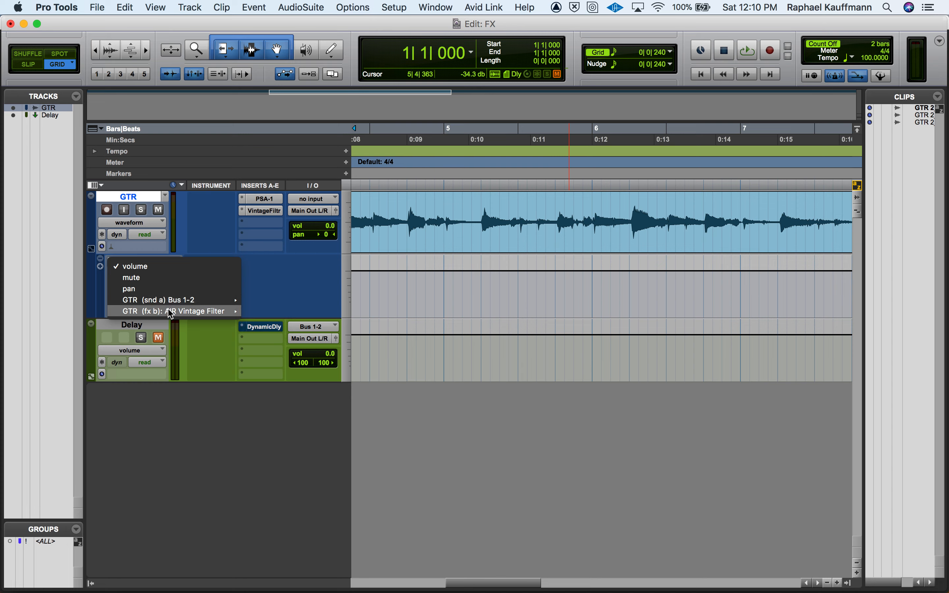
mouse_move(173, 300)
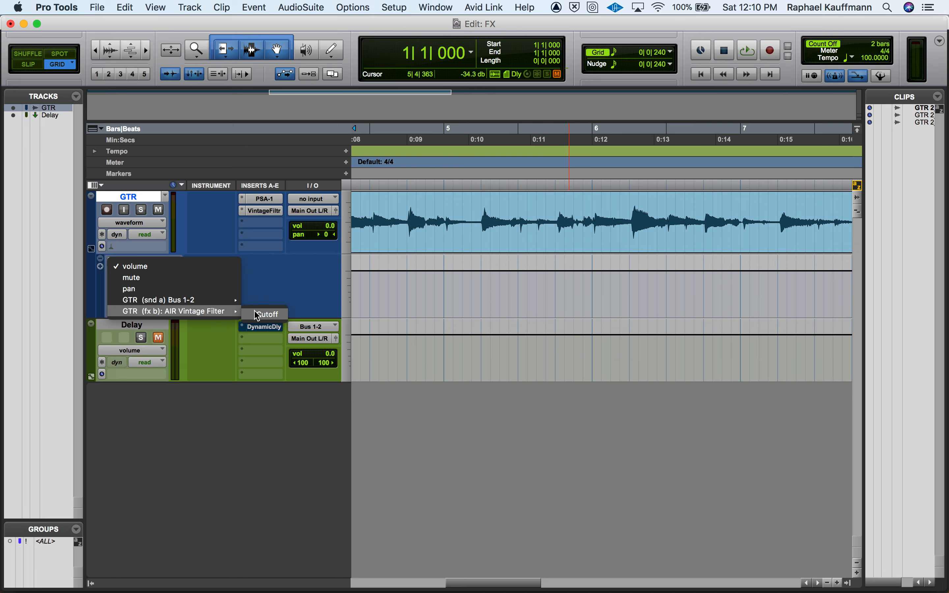
left_click(257, 315)
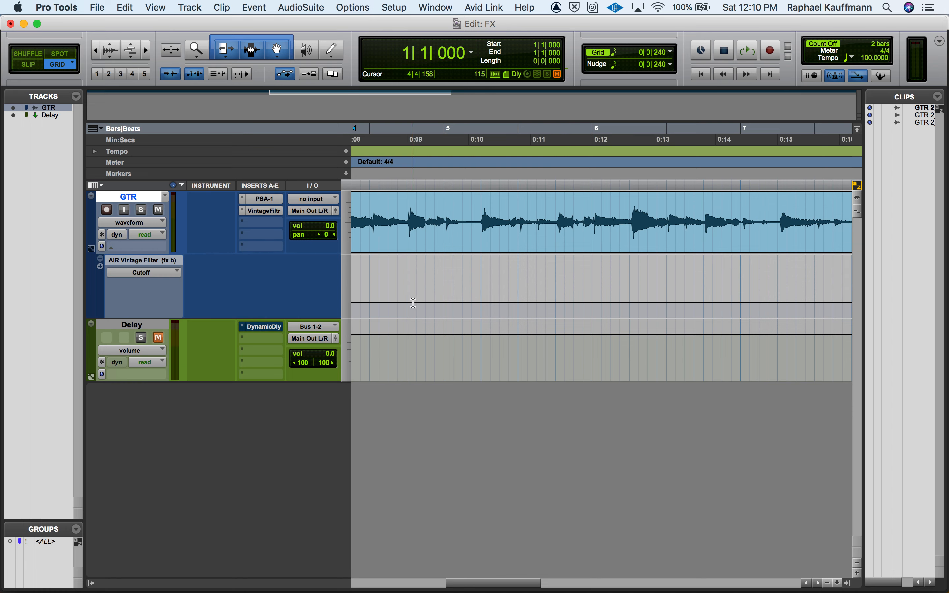
Step: With the filter window open below the lane, add Cutoff breakpoints using the Grabber: a raised one at bar 3 and one at about 50 Hz at bar 5
left_click(260, 211)
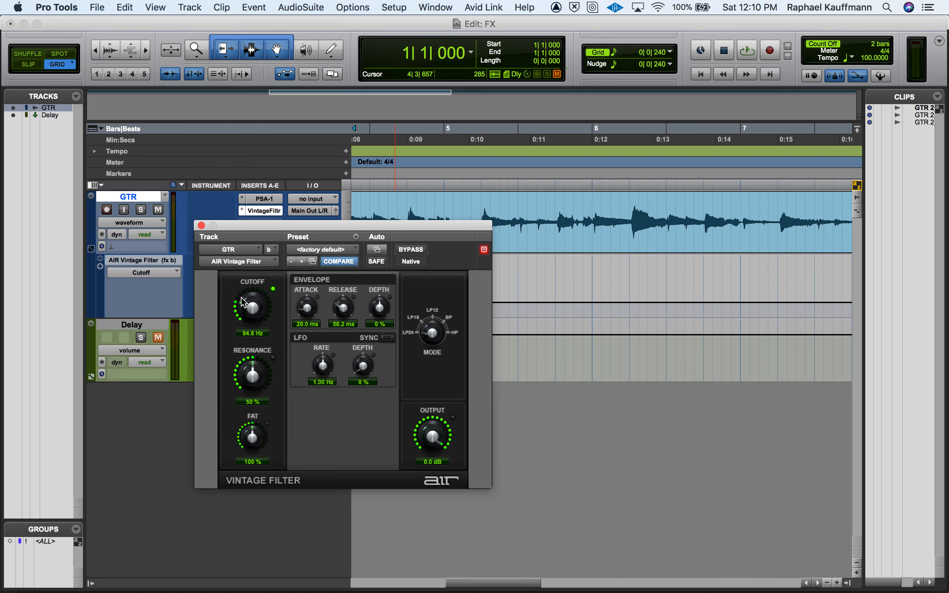
left_click_drag(249, 236, 223, 376)
key("r")
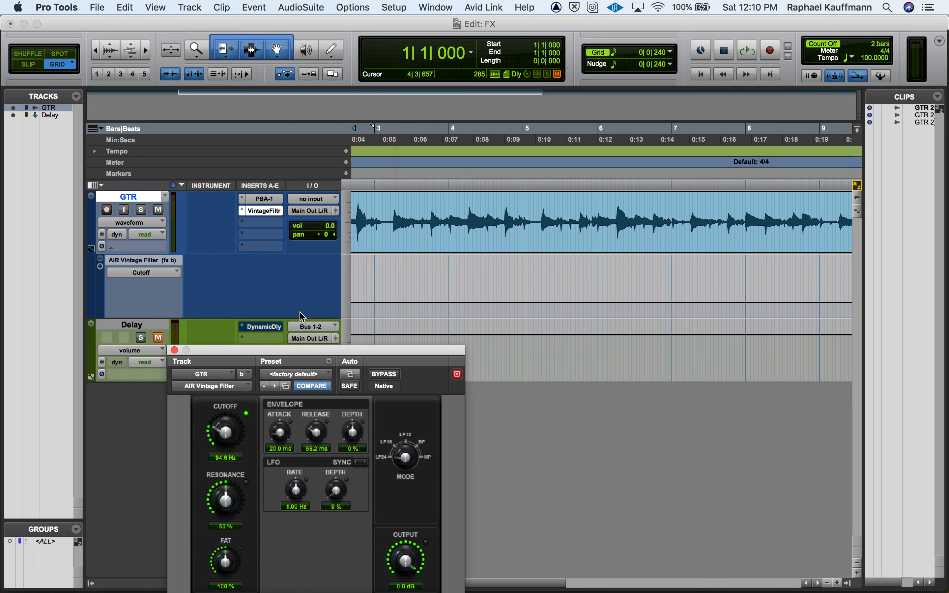
key("Return")
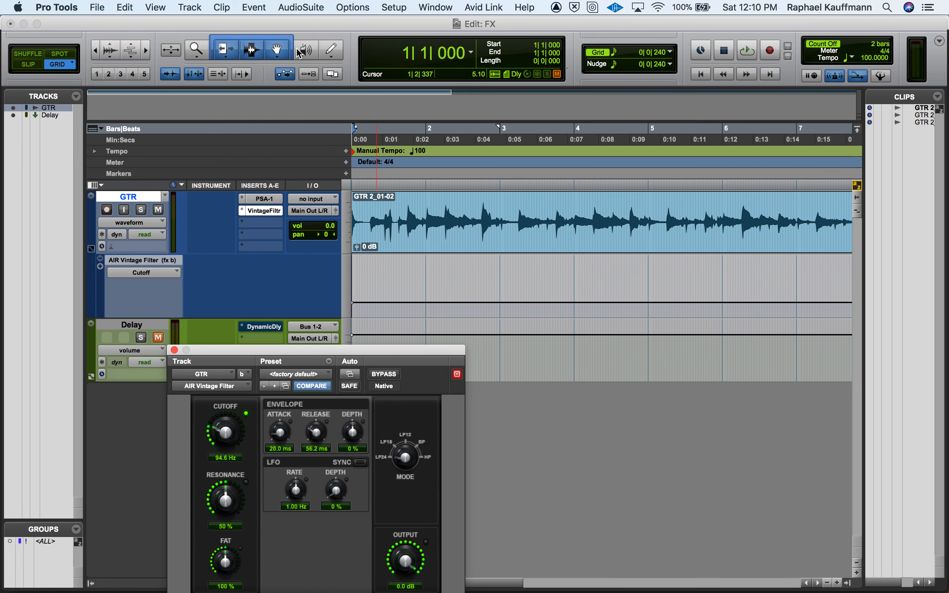
left_click(276, 49)
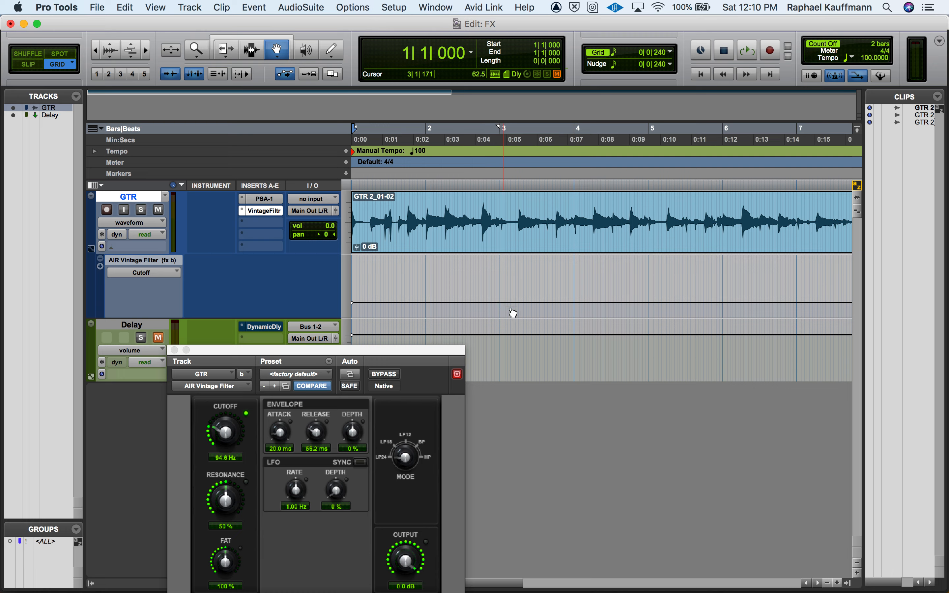
left_click_drag(499, 302, 499, 263)
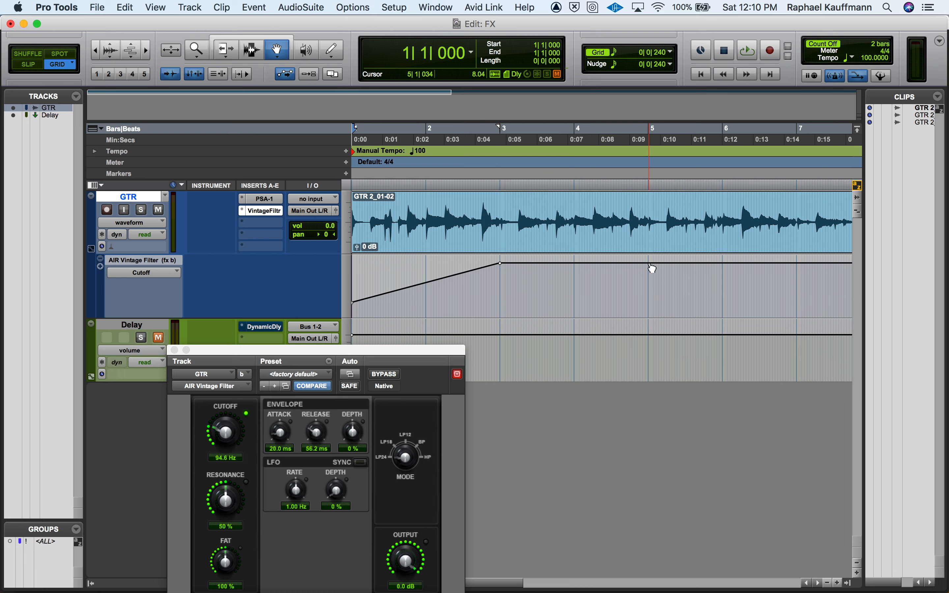
left_click_drag(648, 263, 648, 308)
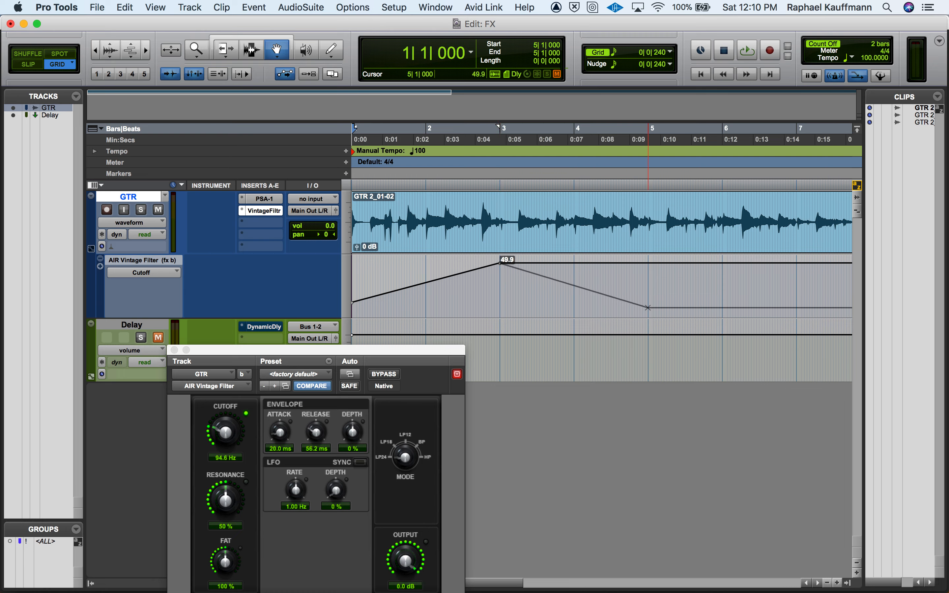
Step: Select the guitar clip, play it from the start to audition the Cutoff automation, and review the filter's other controls
left_click(536, 234)
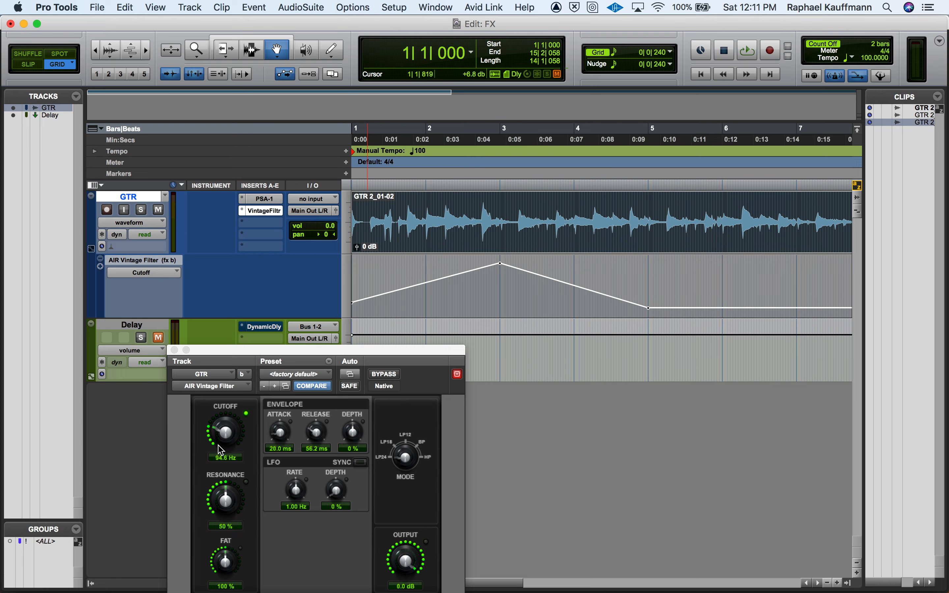
key("space")
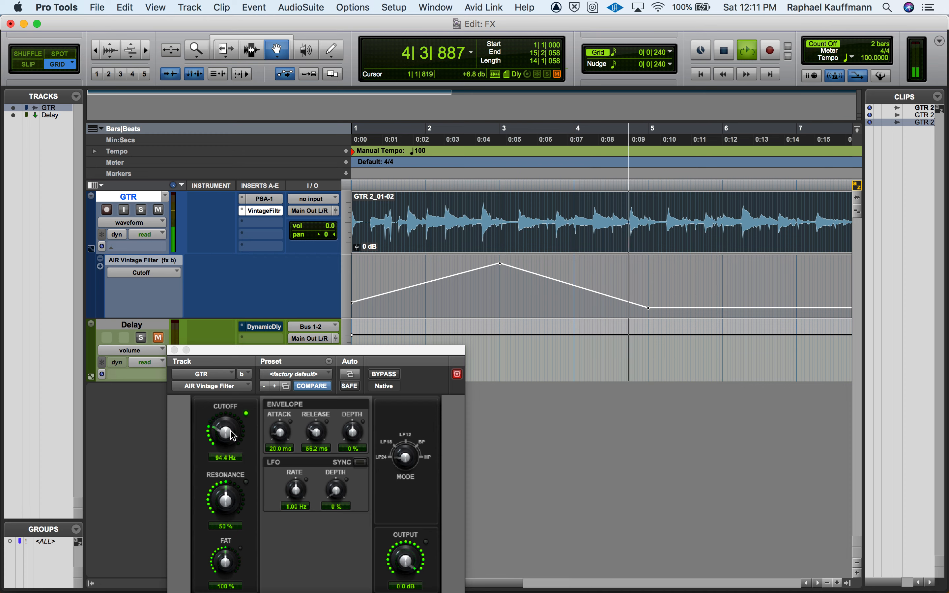
key("space")
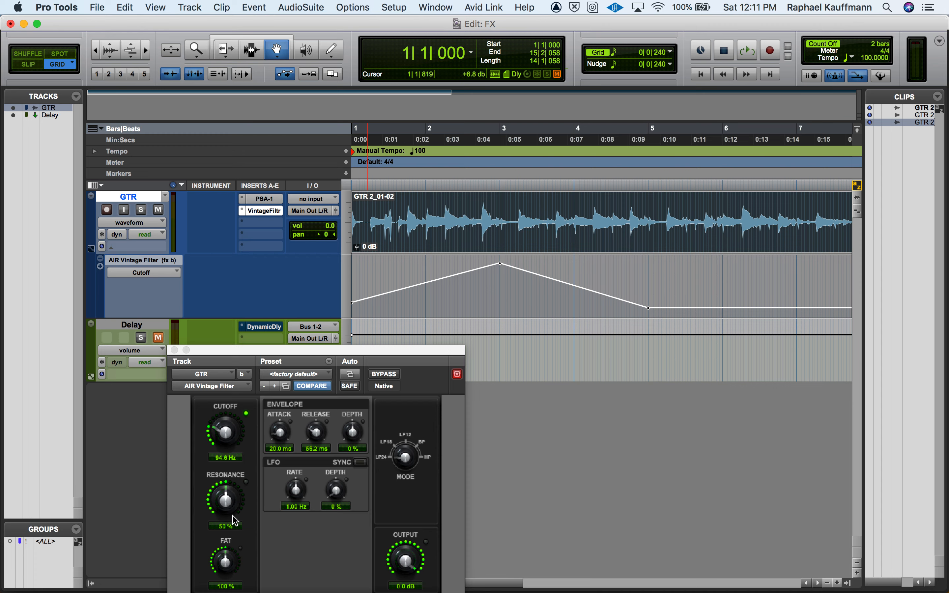
left_click(174, 350)
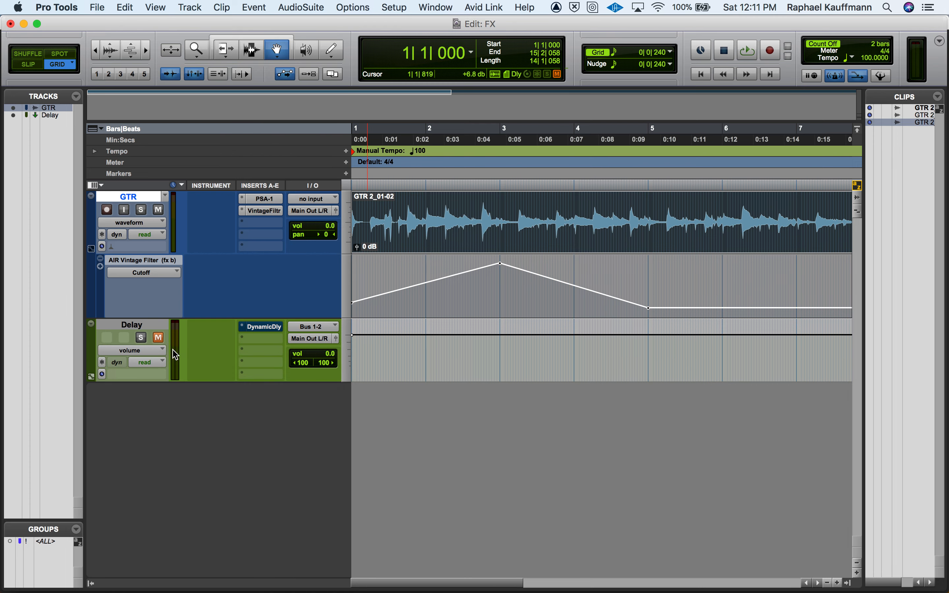
left_click(265, 211)
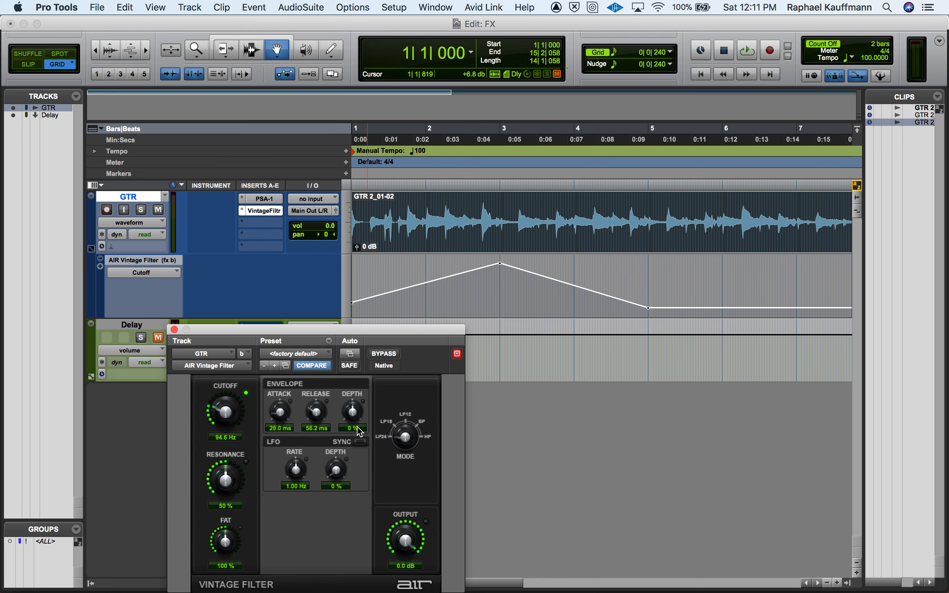
left_click(174, 329)
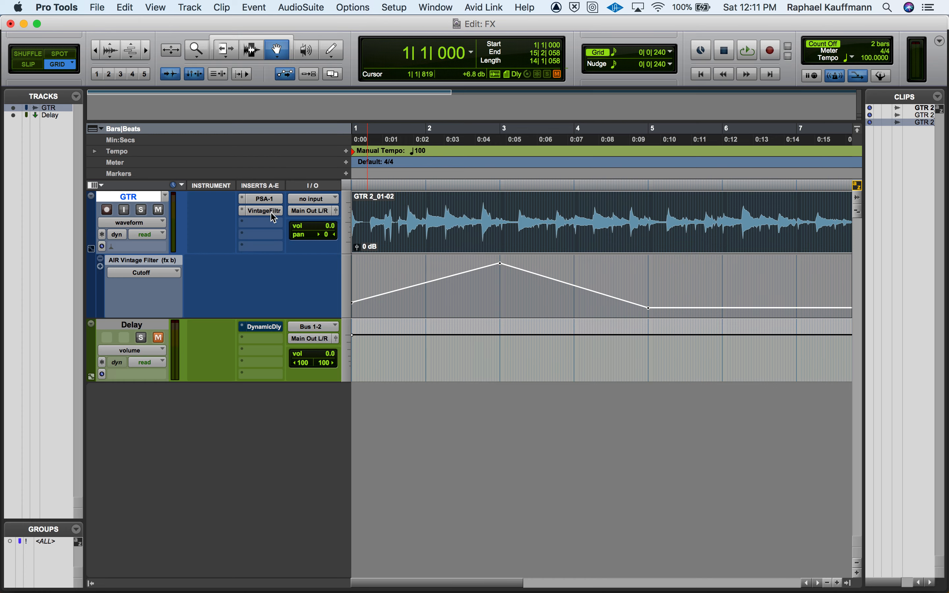
Step: Examine which SansAmp PSA-1 parameters on the GTR track can be automated, leaving without adding any
left_click(270, 200)
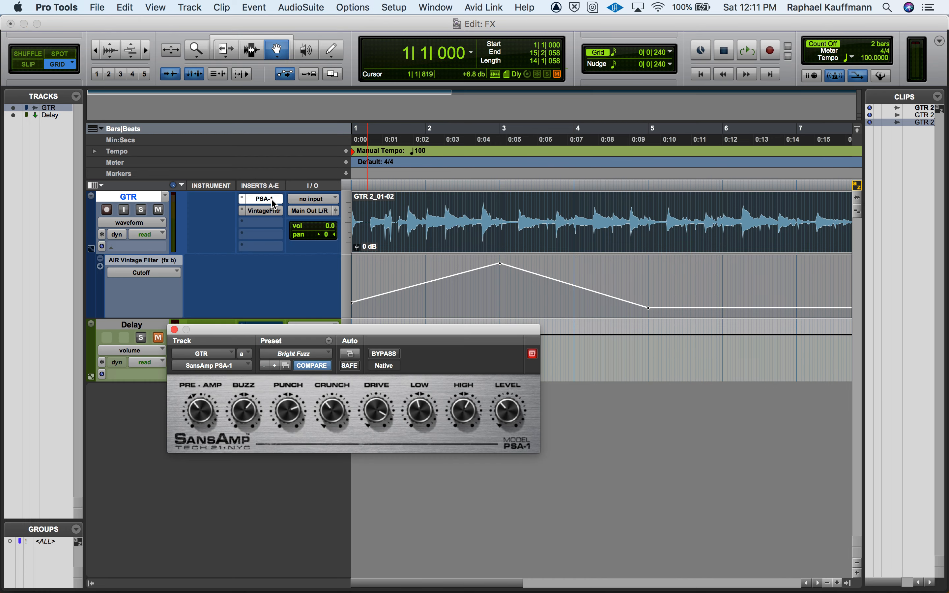
left_click(350, 353)
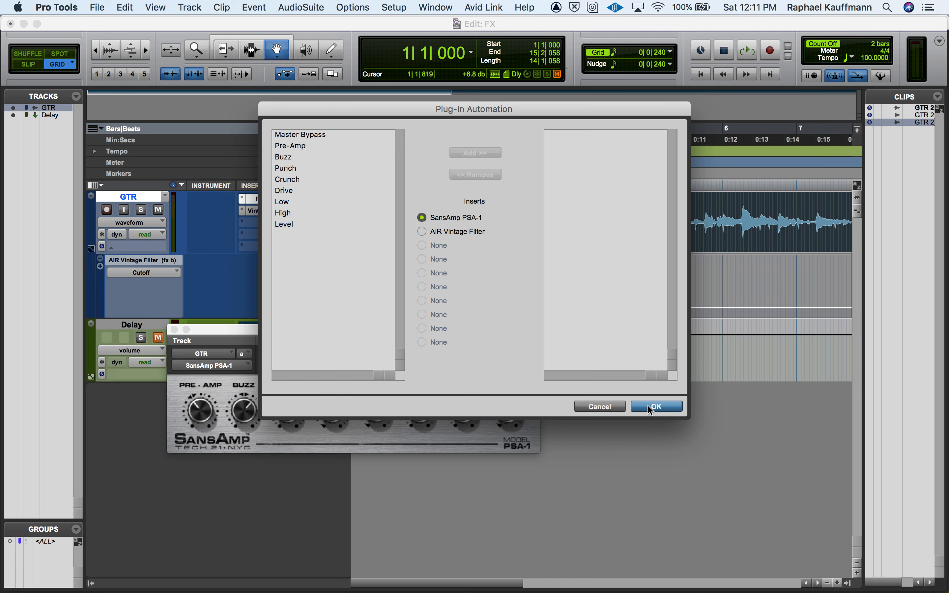
left_click(611, 410)
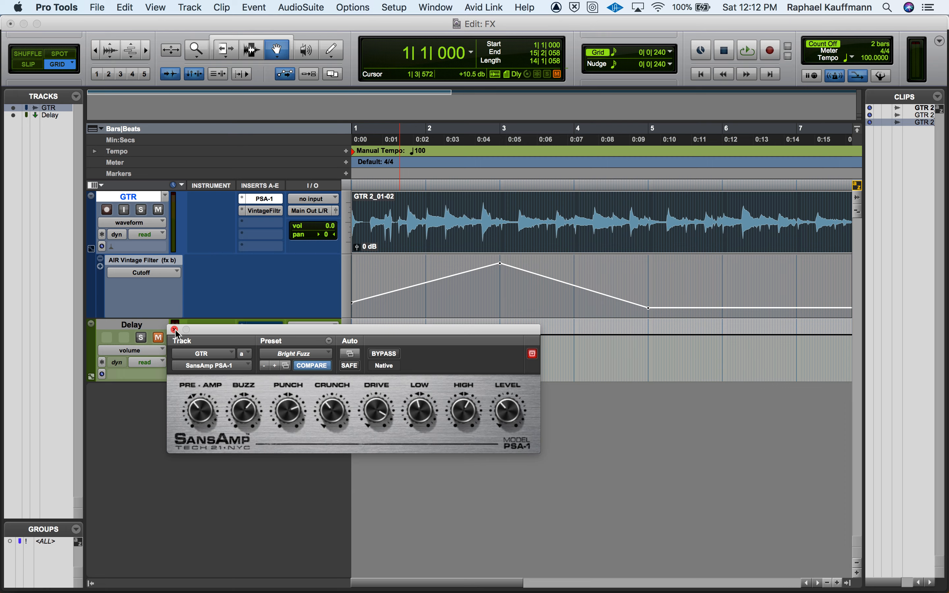
Step: Switch to QuickTime Player, close the screen recording and name it Effects Automation for saving on the Desktop
key("super+Tab")
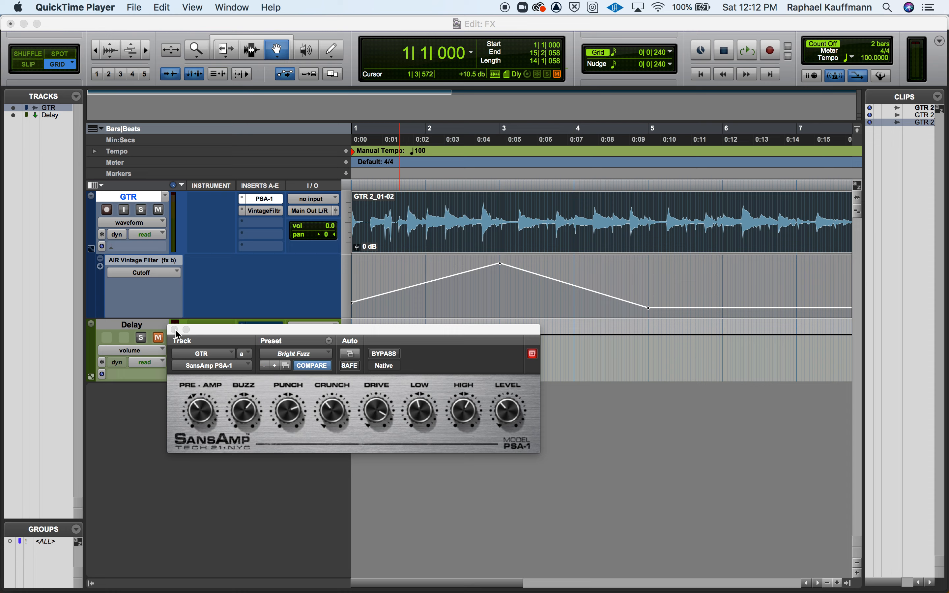
key("super+w")
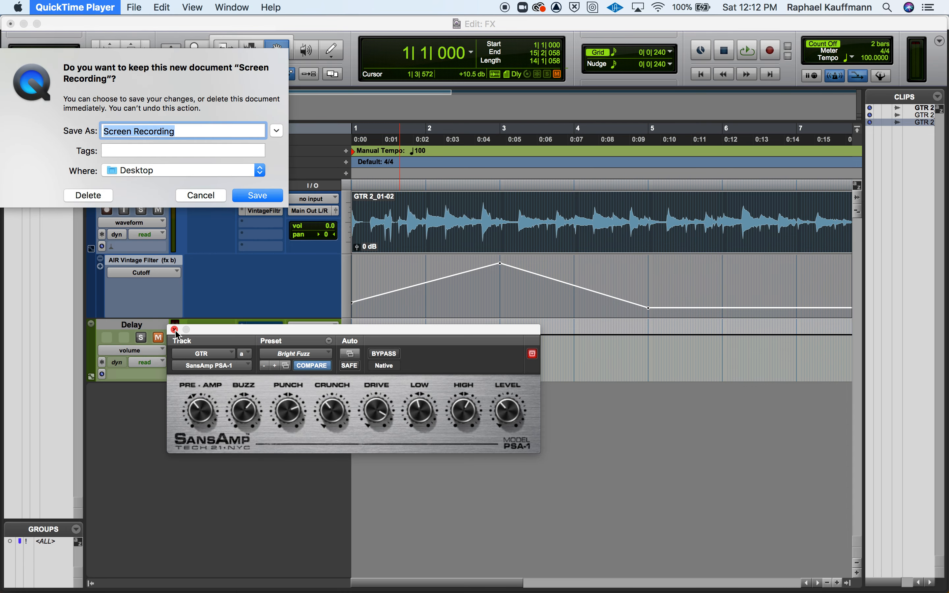
type("Effect")
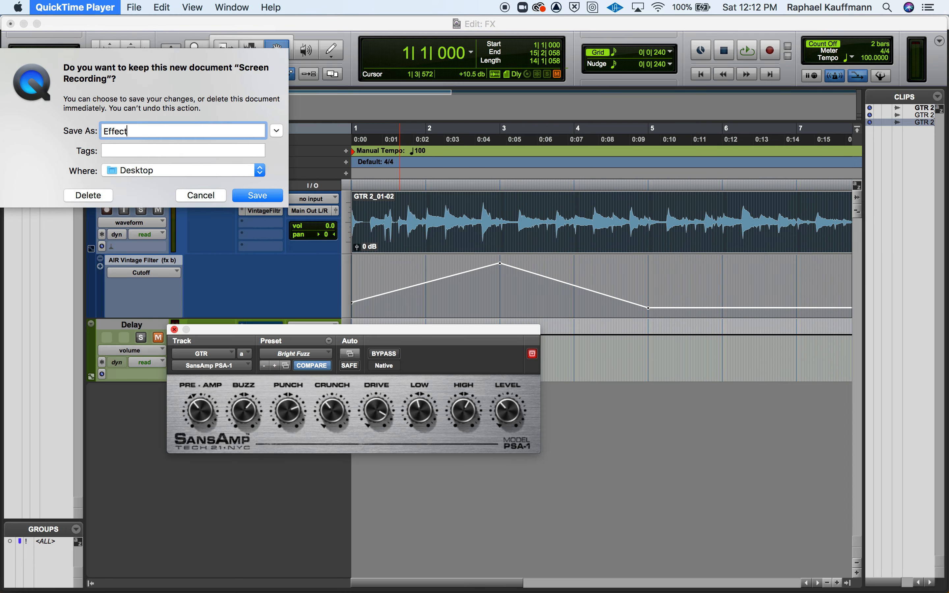
type("s Automation")
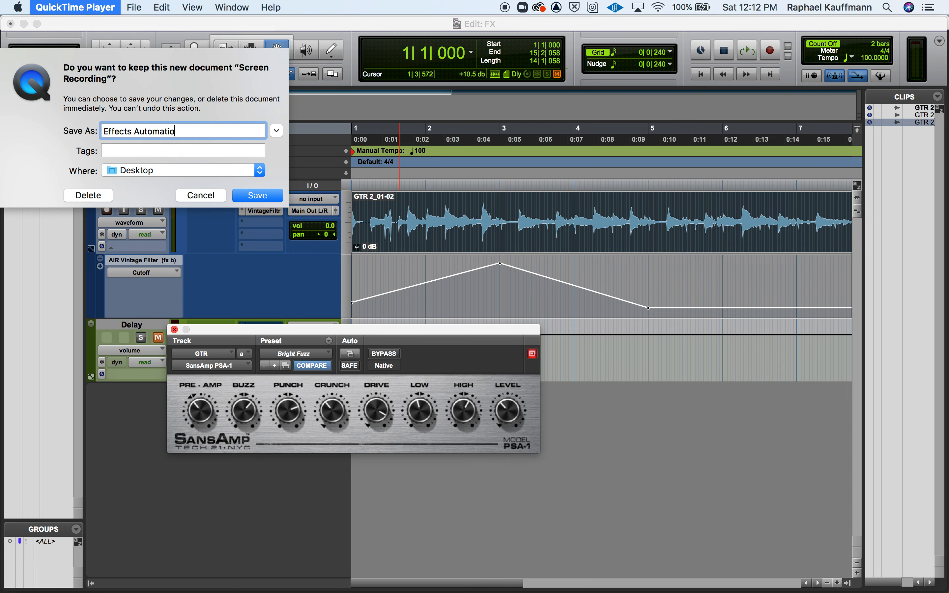